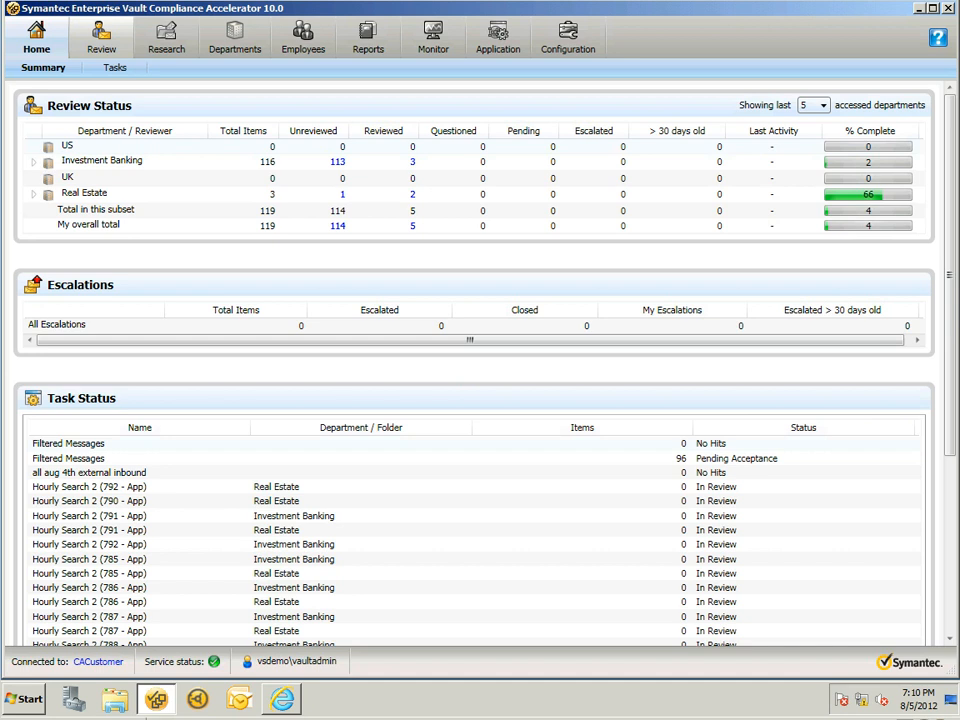
Open the unreviewed Investment Banking items for review and display the message "Dominate Your Marketplace: 7 Factors for Success".
click(101, 38)
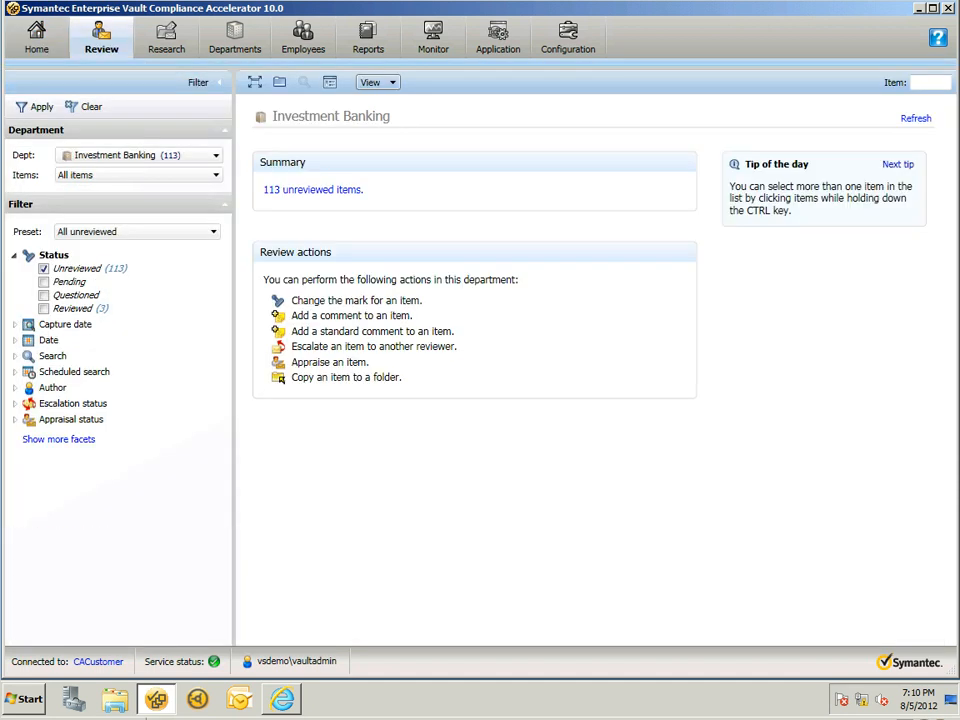
click(313, 190)
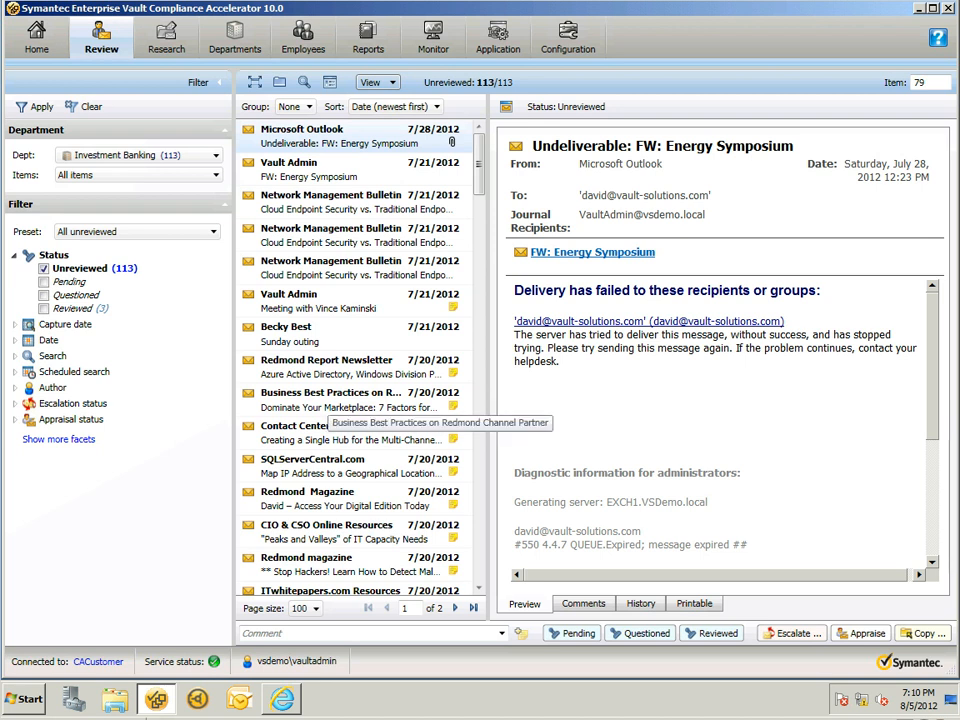
click(329, 395)
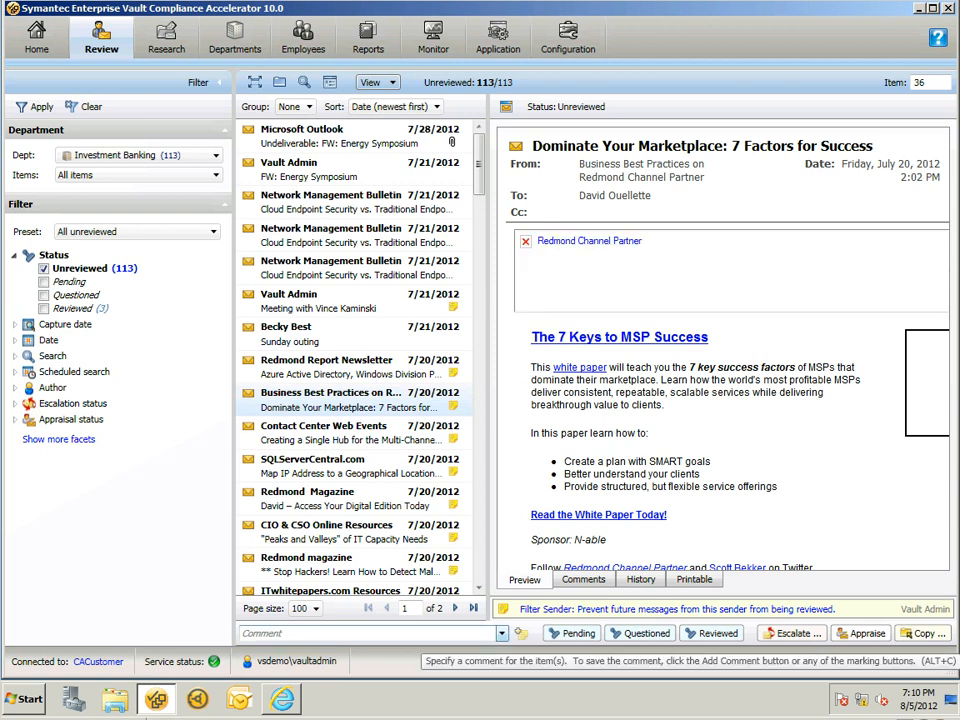
Choose the standard comment "Prevent future messages with this subject from being reviewed." and check the message's comment history.
click(502, 634)
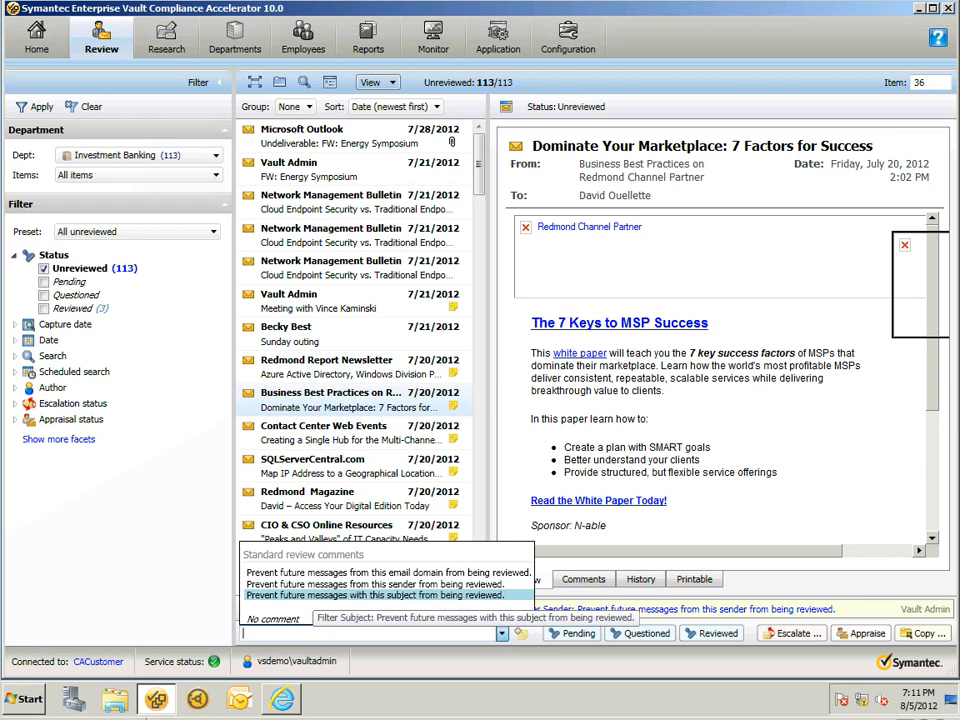
click(300, 595)
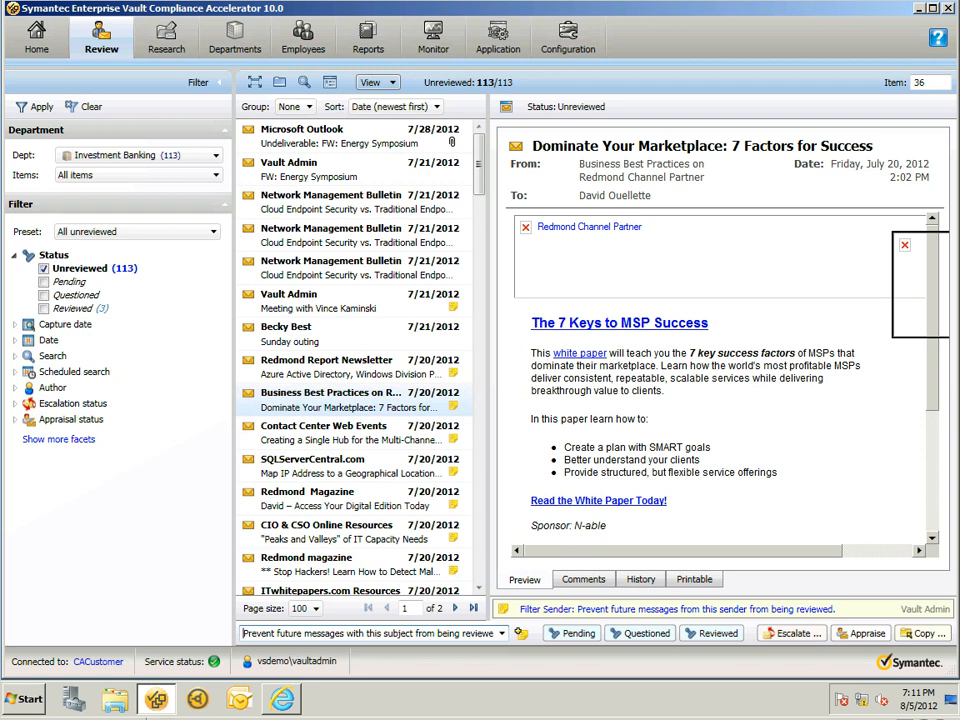
click(583, 580)
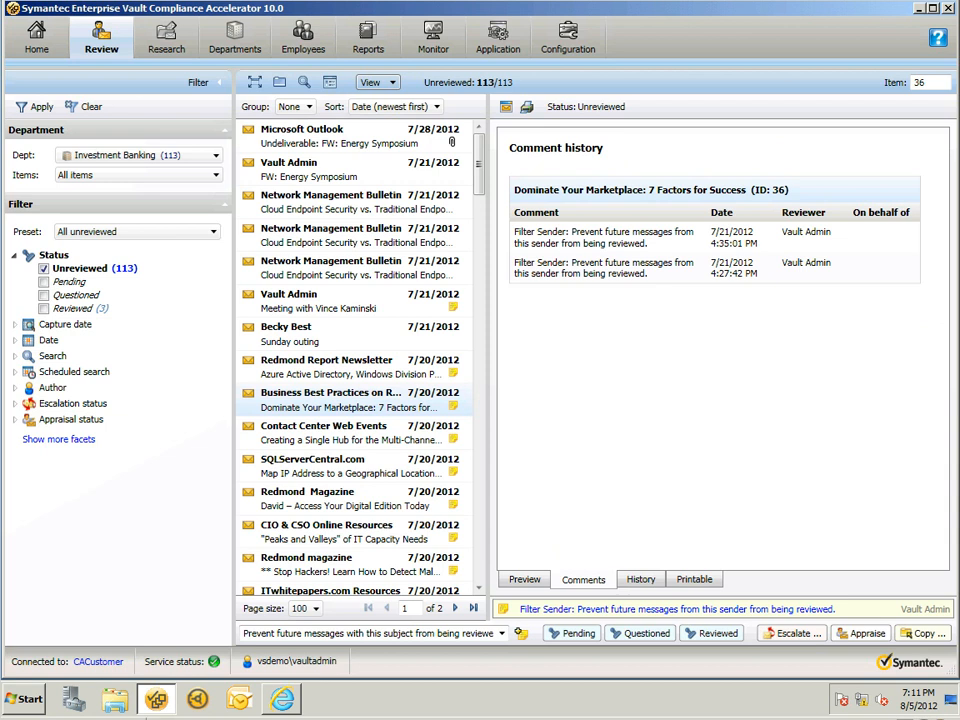
click(525, 580)
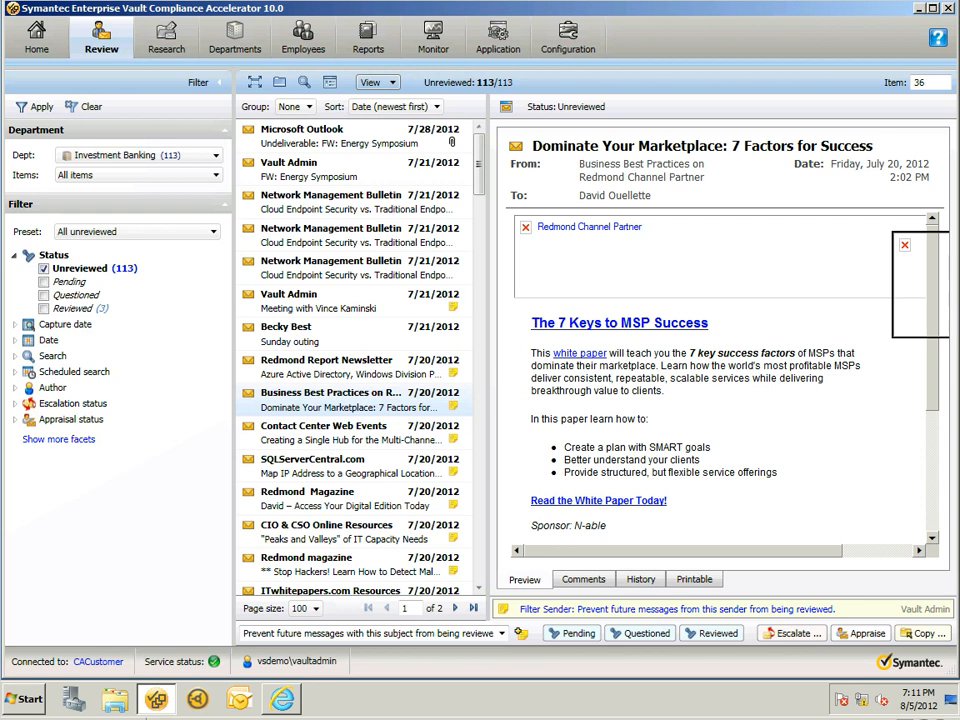
Switch to the Filter Editor in Internet Explorer and sort the filters by modified date, newest first.
mouse_move(282, 699)
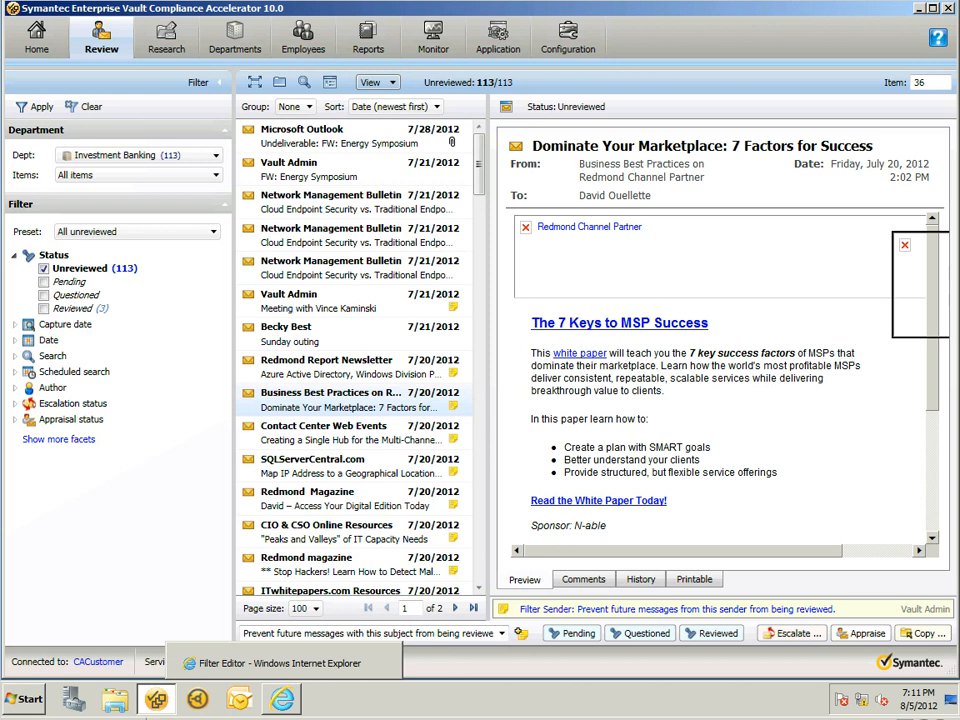
click(278, 663)
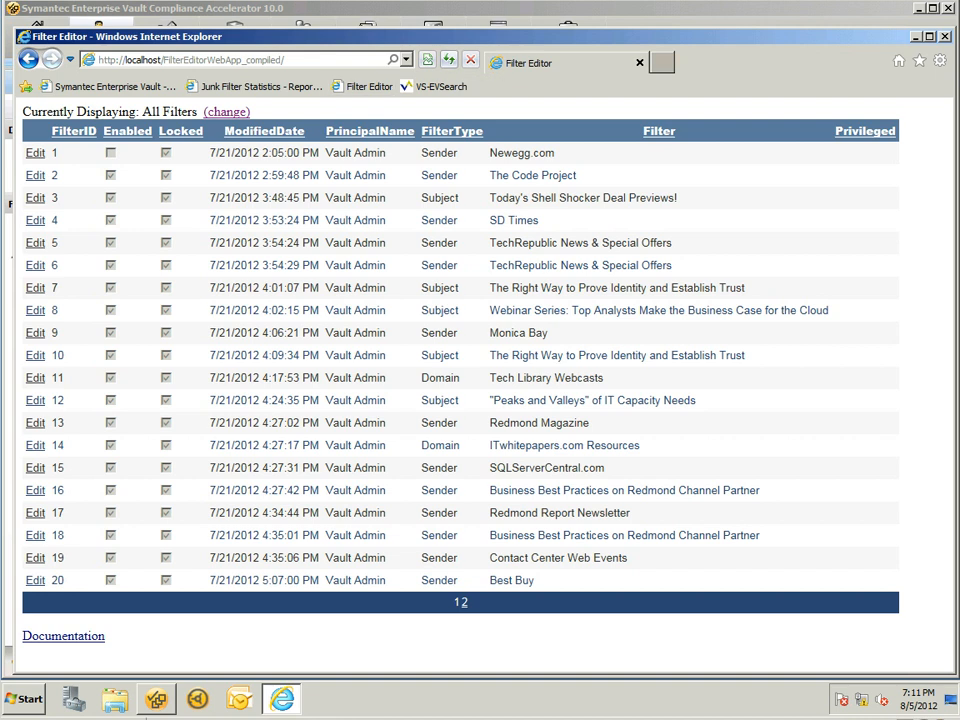
click(264, 131)
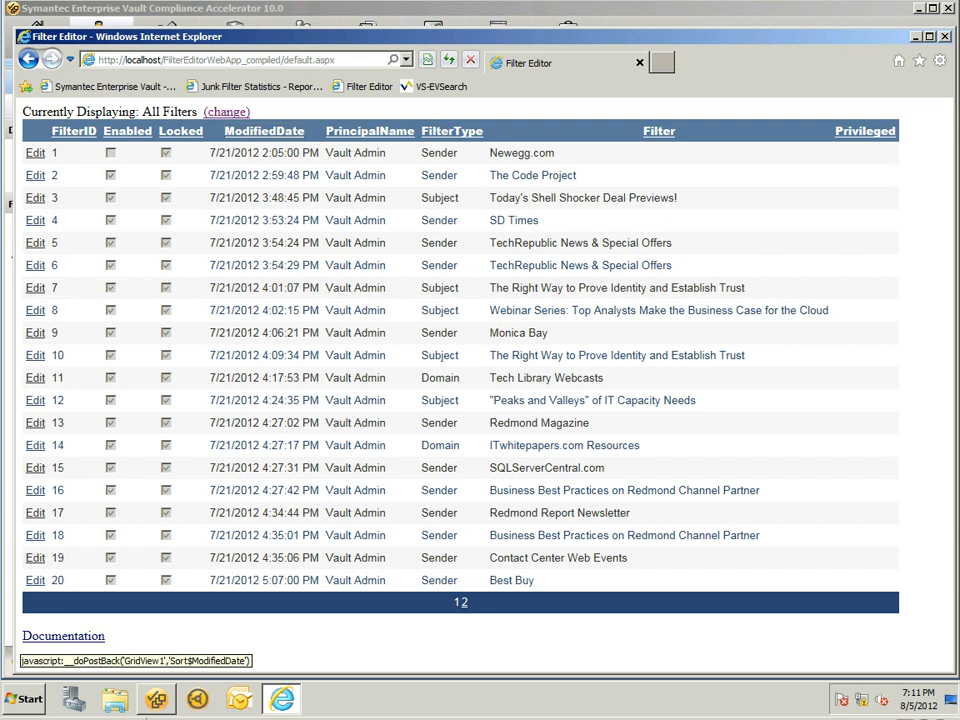
click(264, 131)
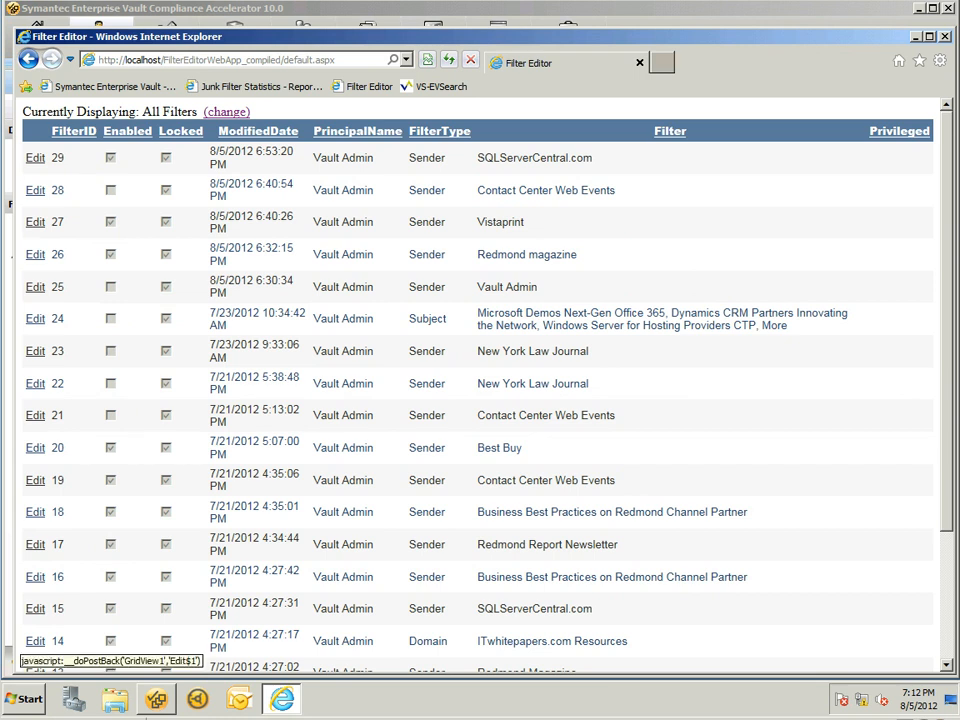
Enable the Contact Center Web Events sender filter with ID 28, save the change and reload the filter list.
click(35, 190)
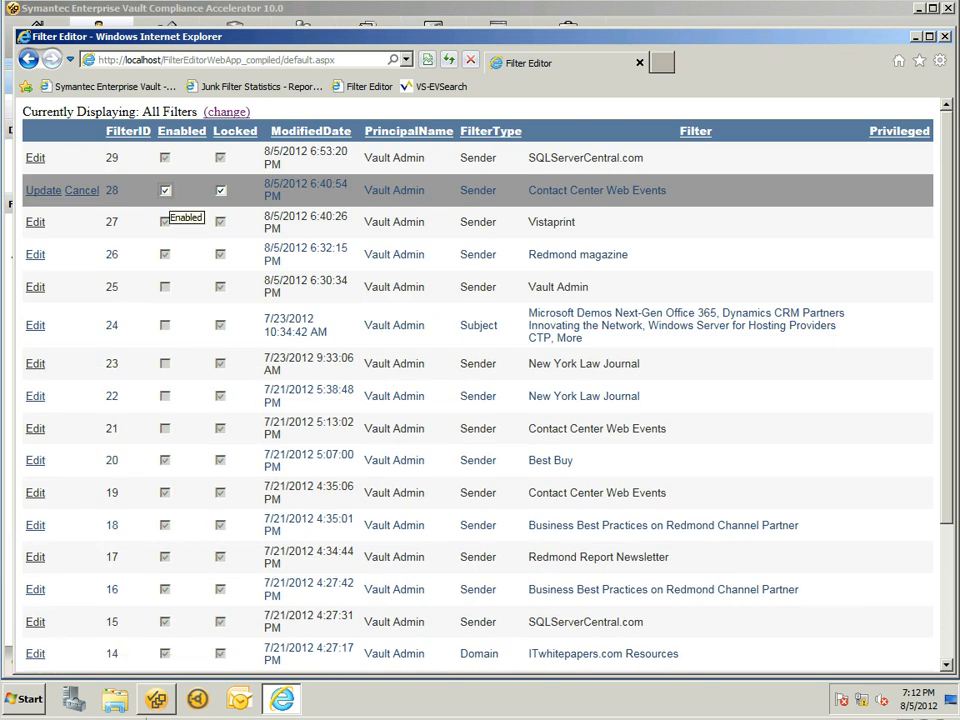
click(165, 190)
click(43, 190)
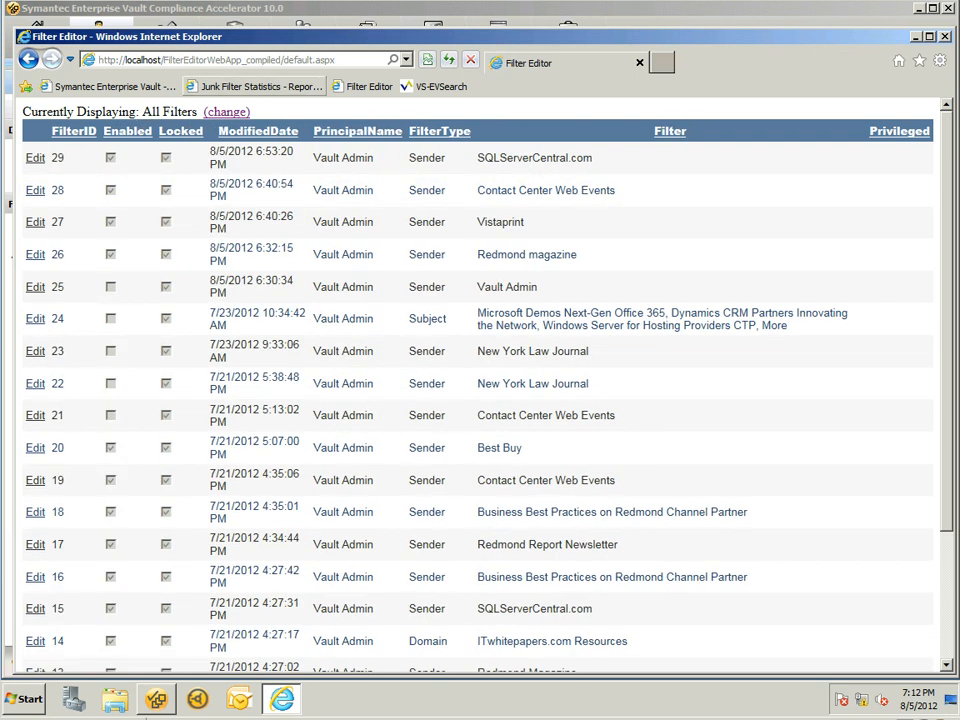
key(F5)
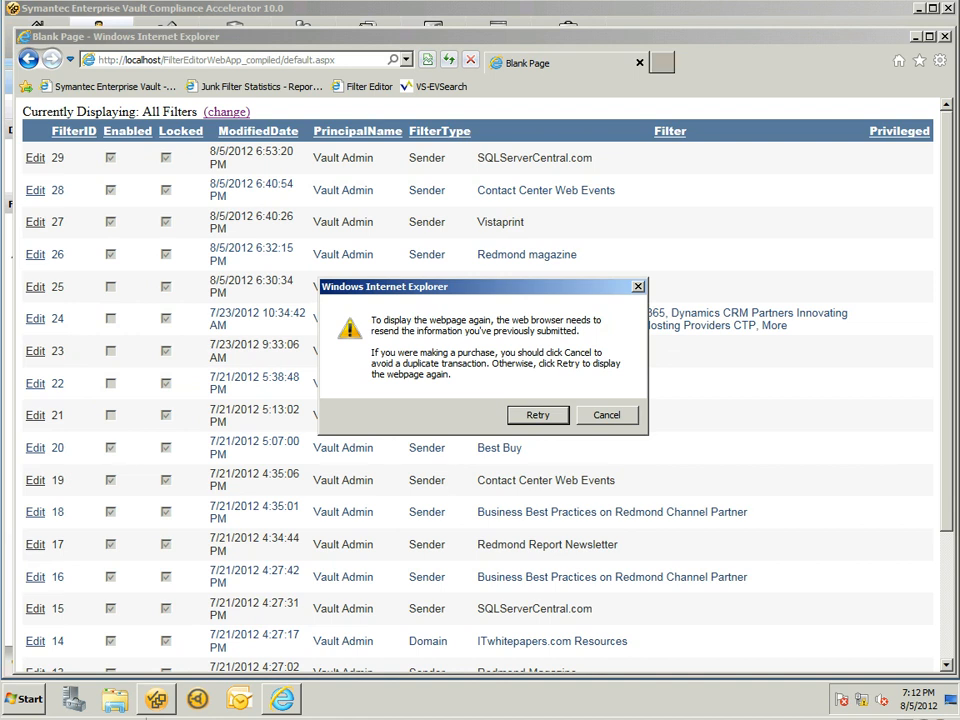
key(Return)
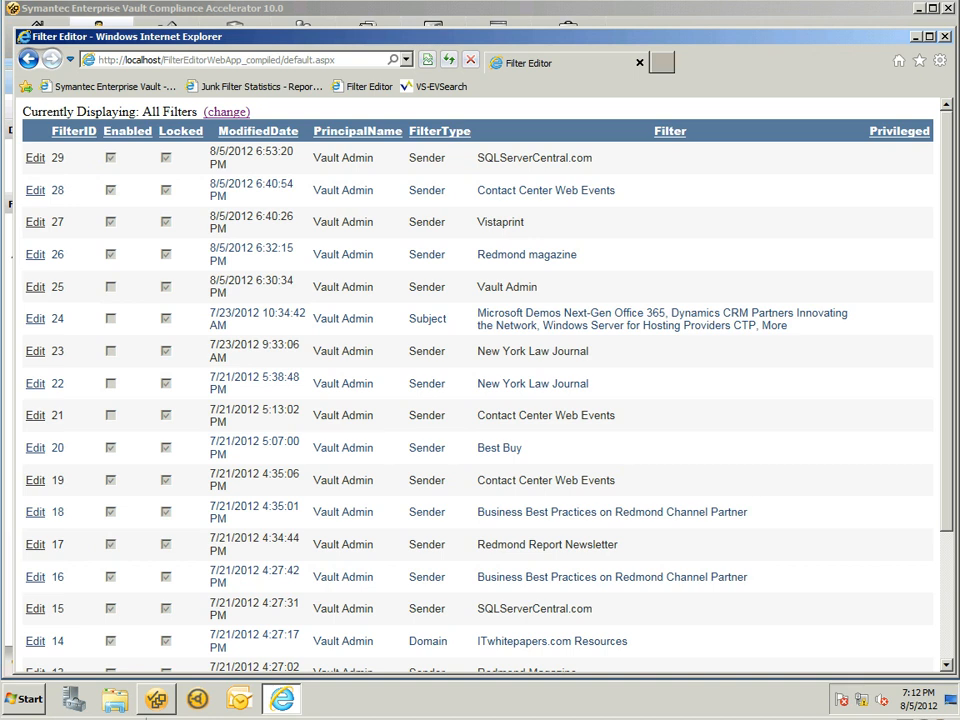
Open the Junk Filter Statistics report in Internet Explorer and examine the entry for the subject filter "Today's Shell Shocker Deal Previews!".
click(684, 23)
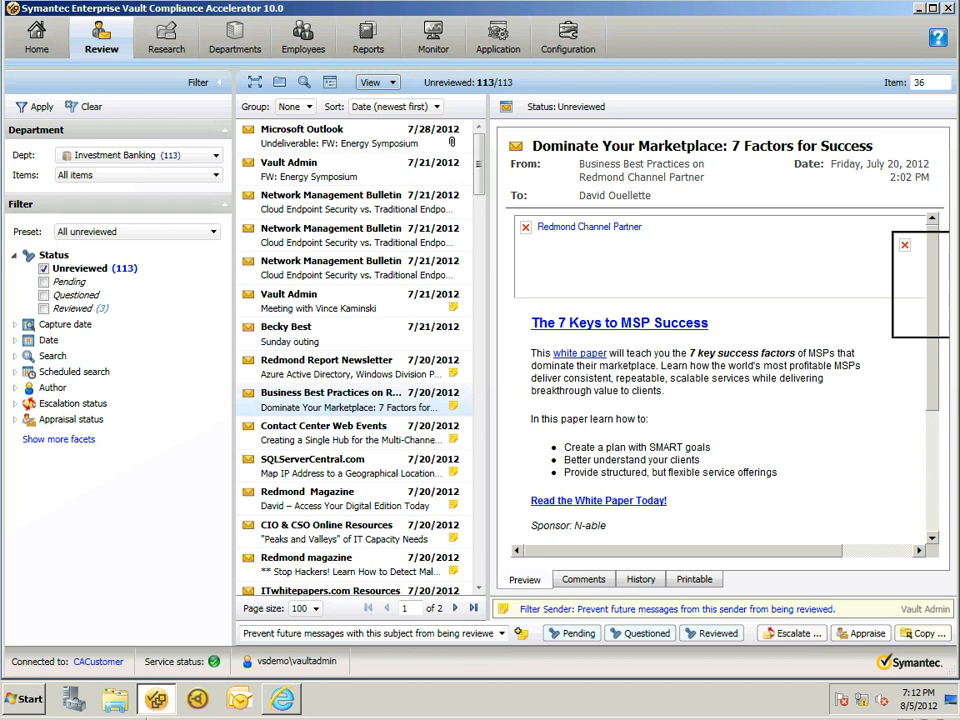
key(super+d)
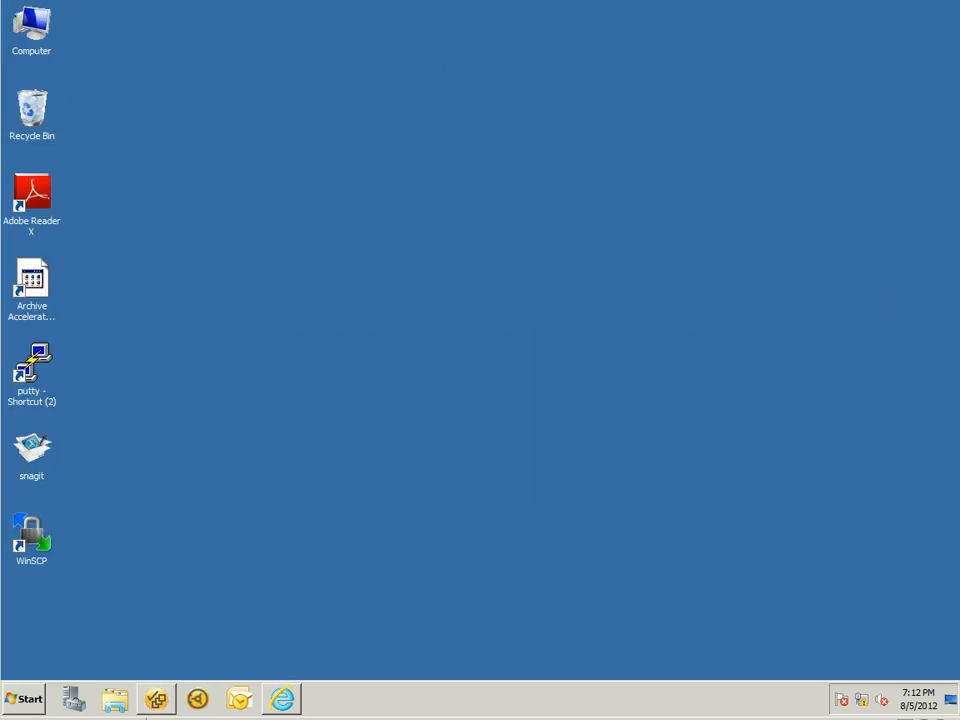
key(alt+Tab)
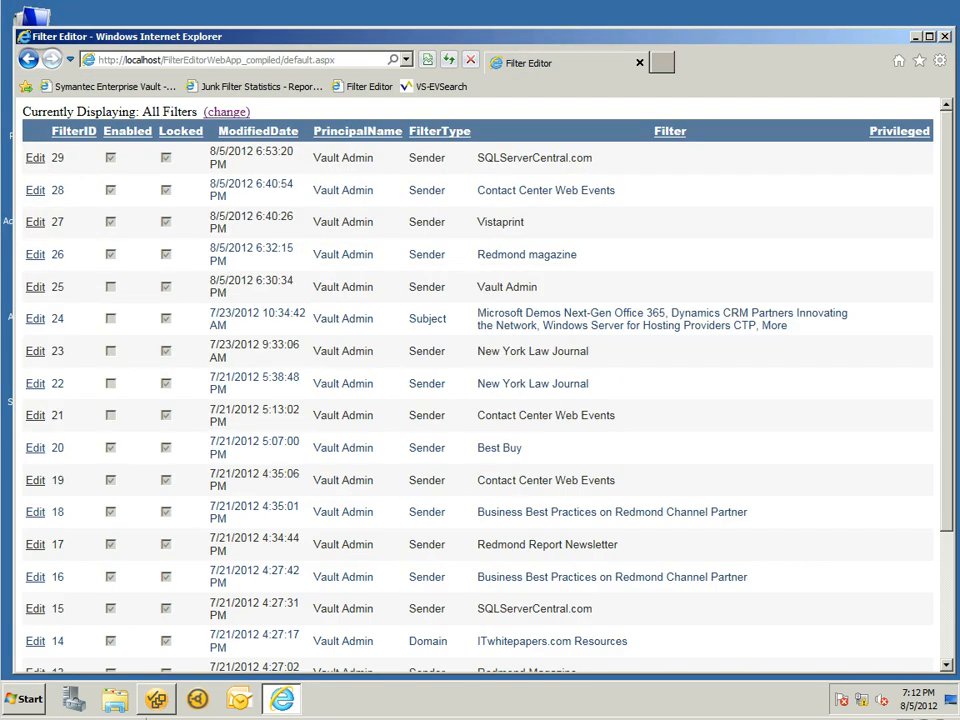
click(245, 87)
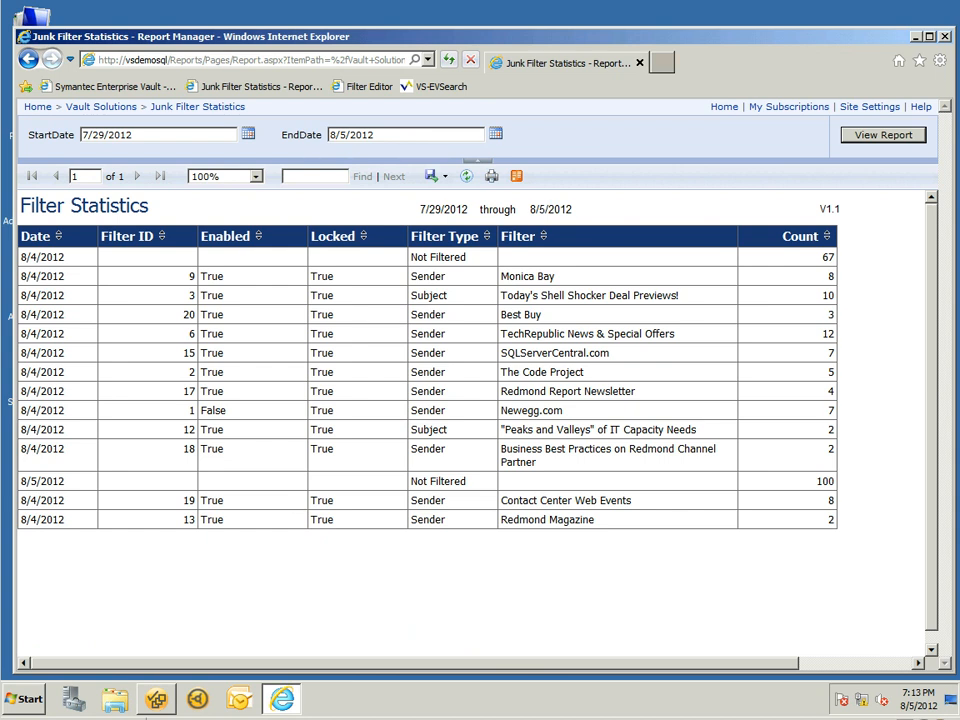
drag(680, 295, 488, 277)
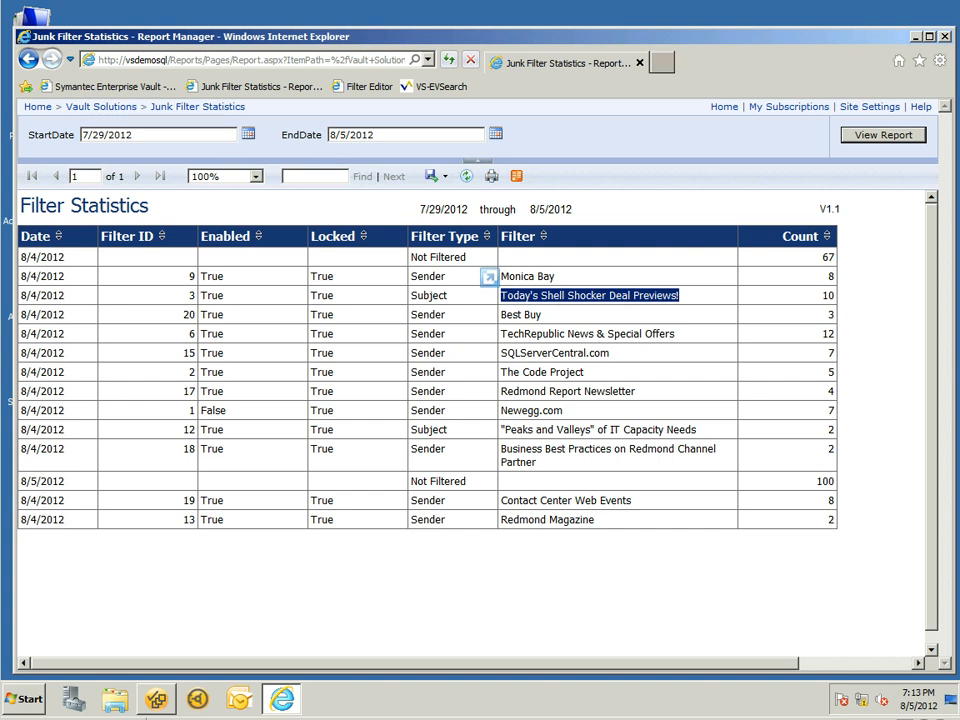
click(502, 297)
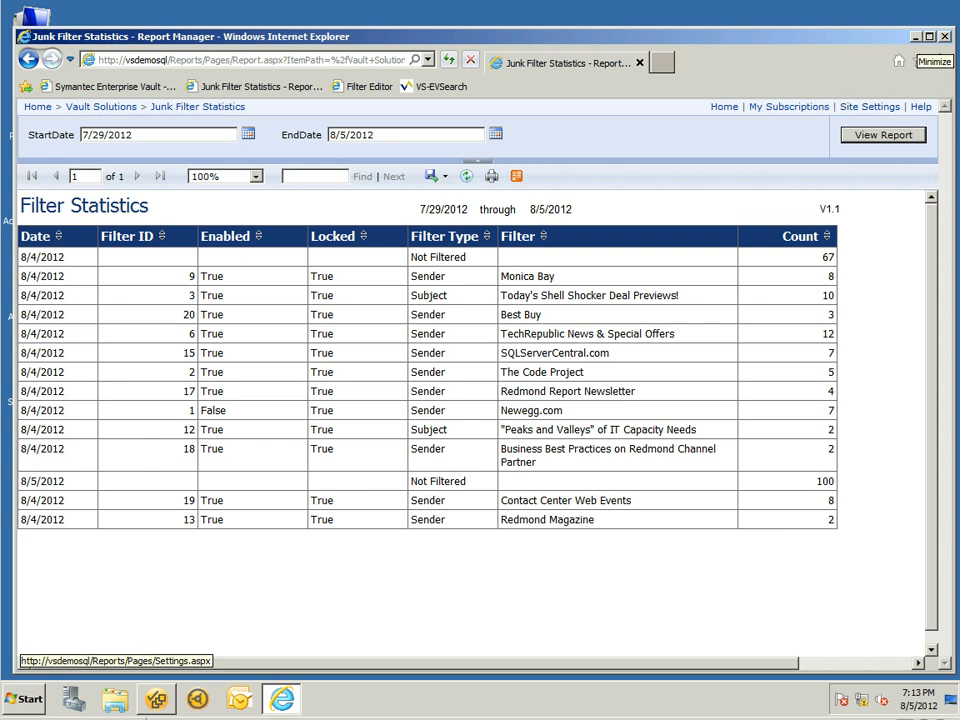
Switch back to Compliance Accelerator, show the research searches and narrow the folder tree to widen the list.
click(914, 37)
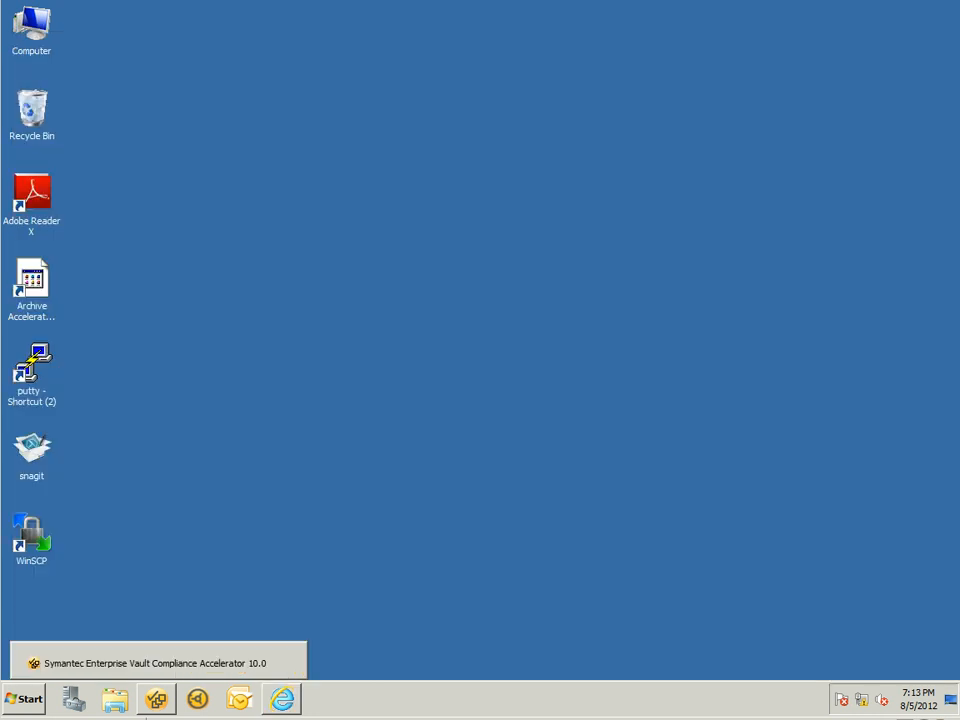
click(150, 663)
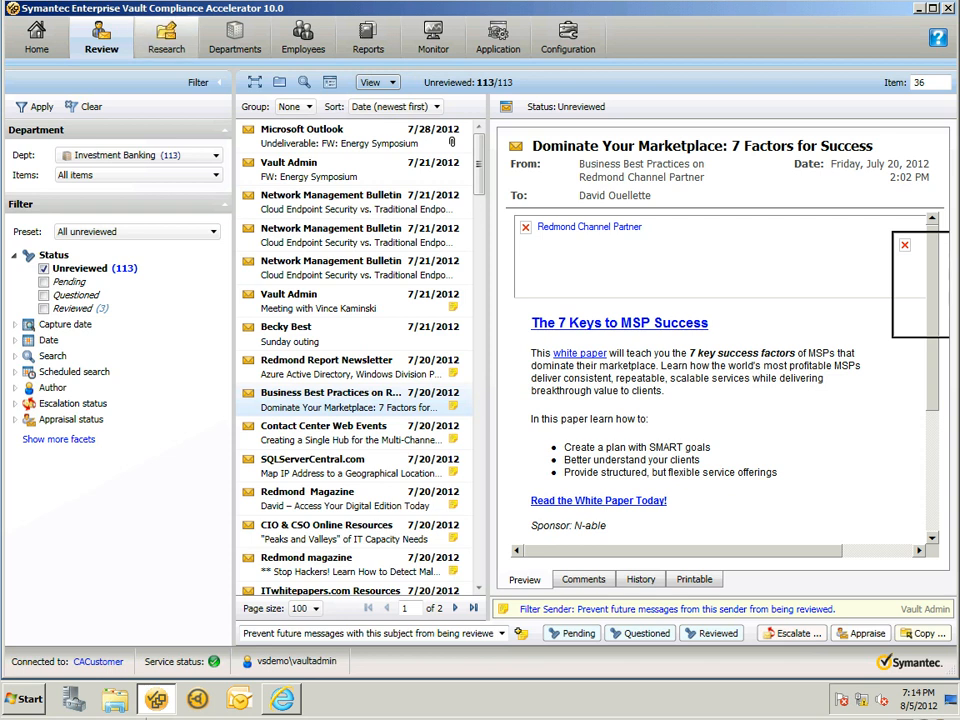
click(166, 38)
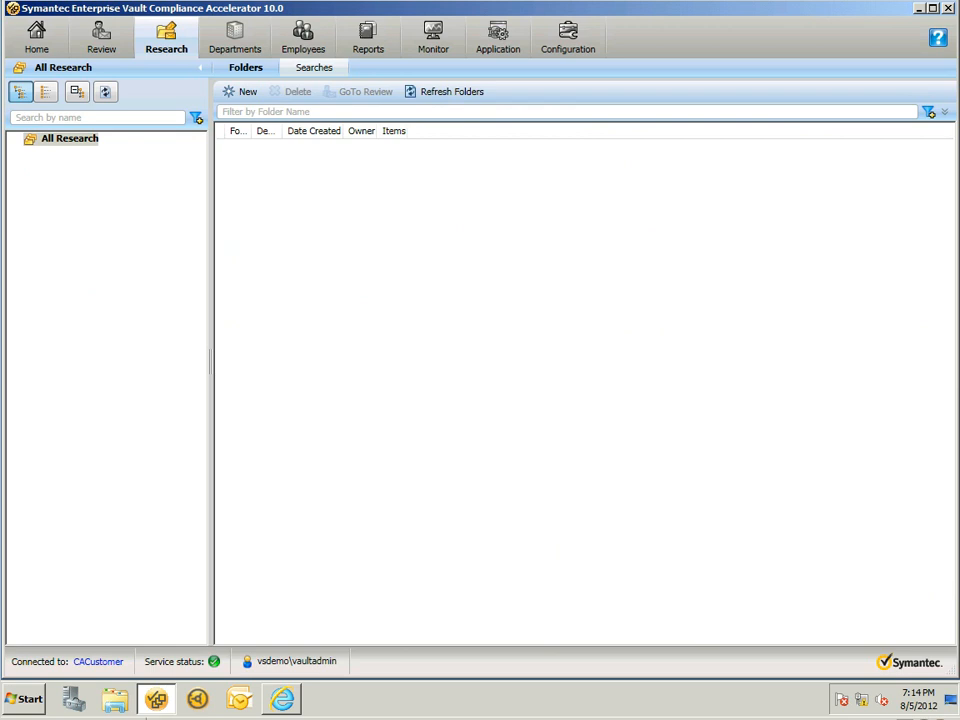
click(314, 67)
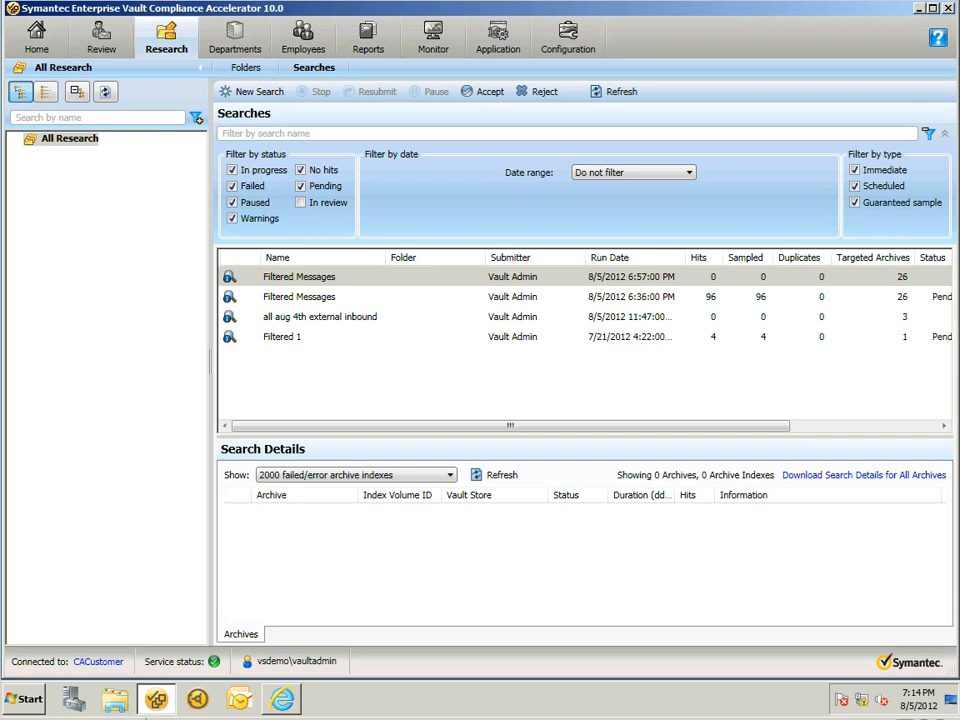
drag(210, 360, 163, 360)
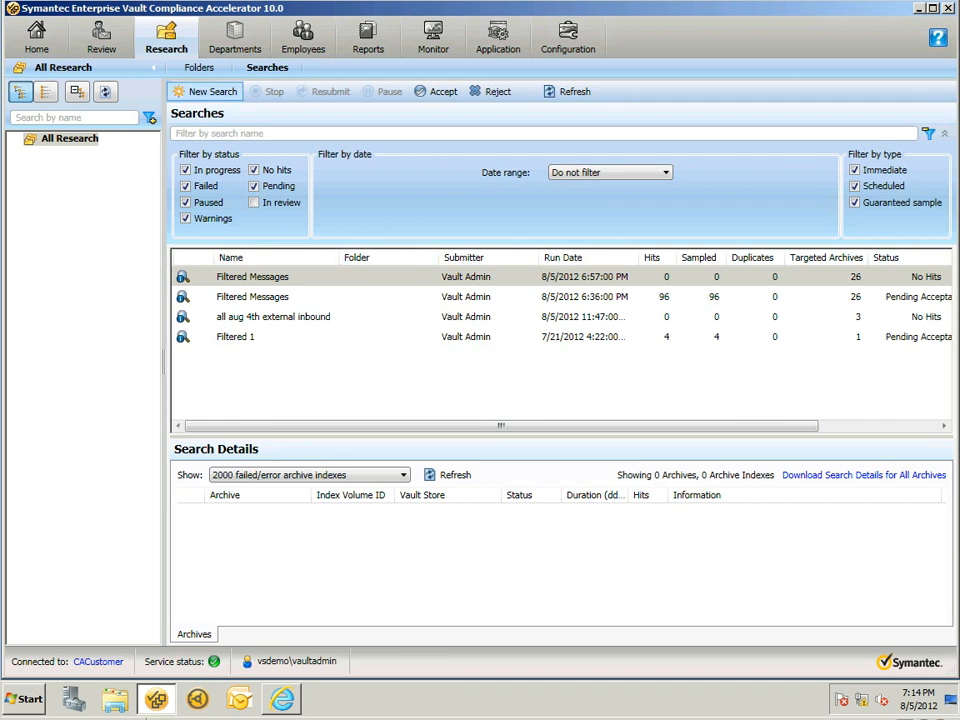
Start a new search in the Investment Banking context and name it "Filtered Messages".
click(205, 91)
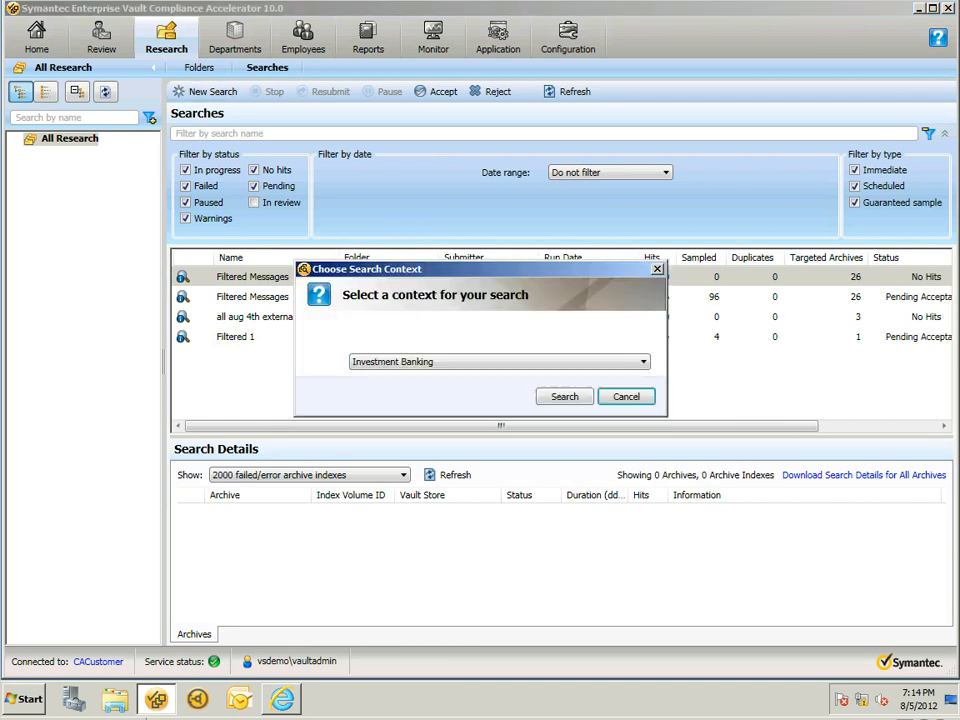
key(Return)
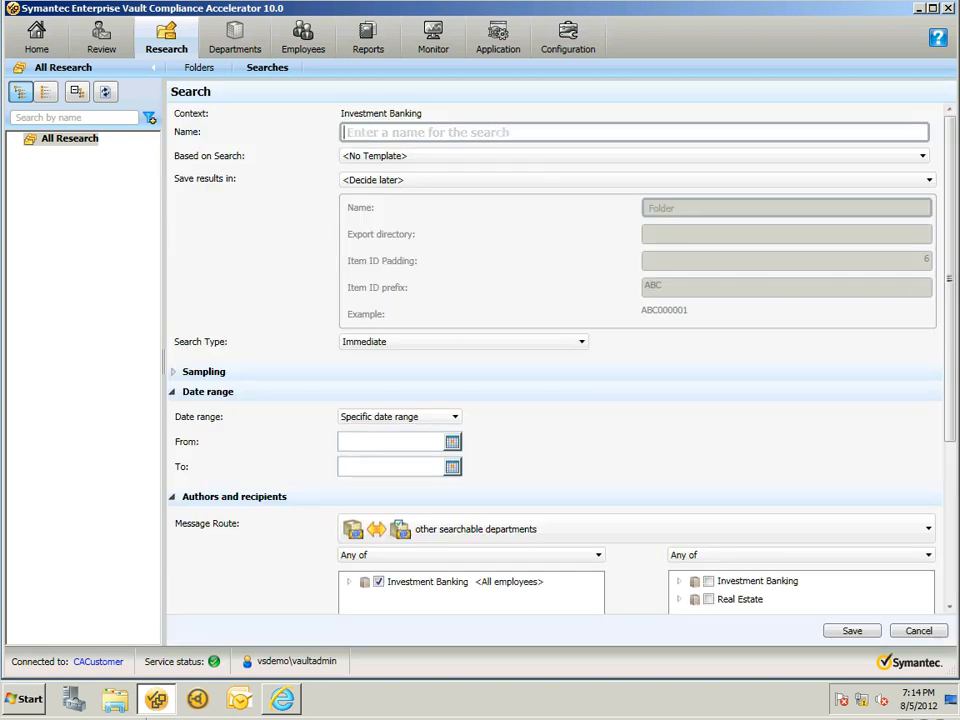
text(Filtered)
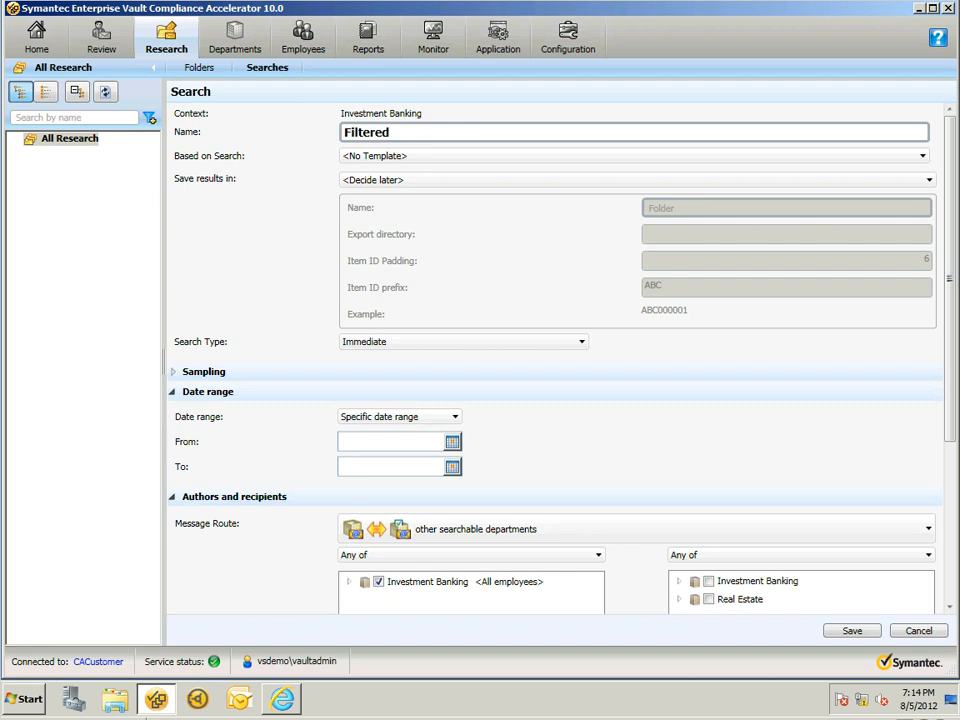
text( Messages)
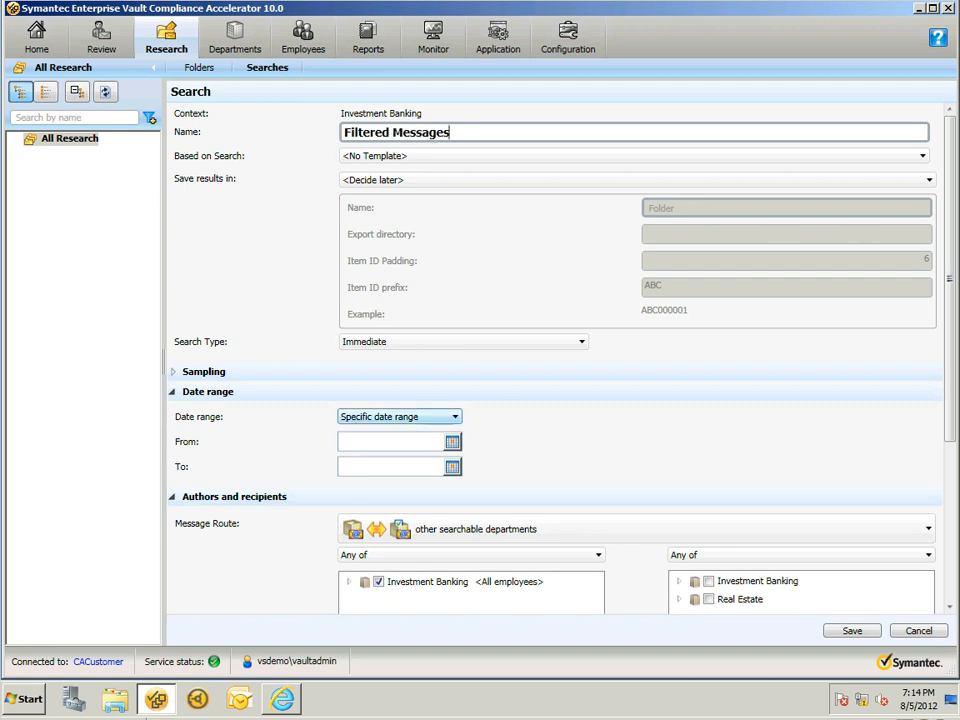
Set the search's message route to "internal AND/ OR External to organisation", in the direction inbound to Investment Banking.
click(441, 417)
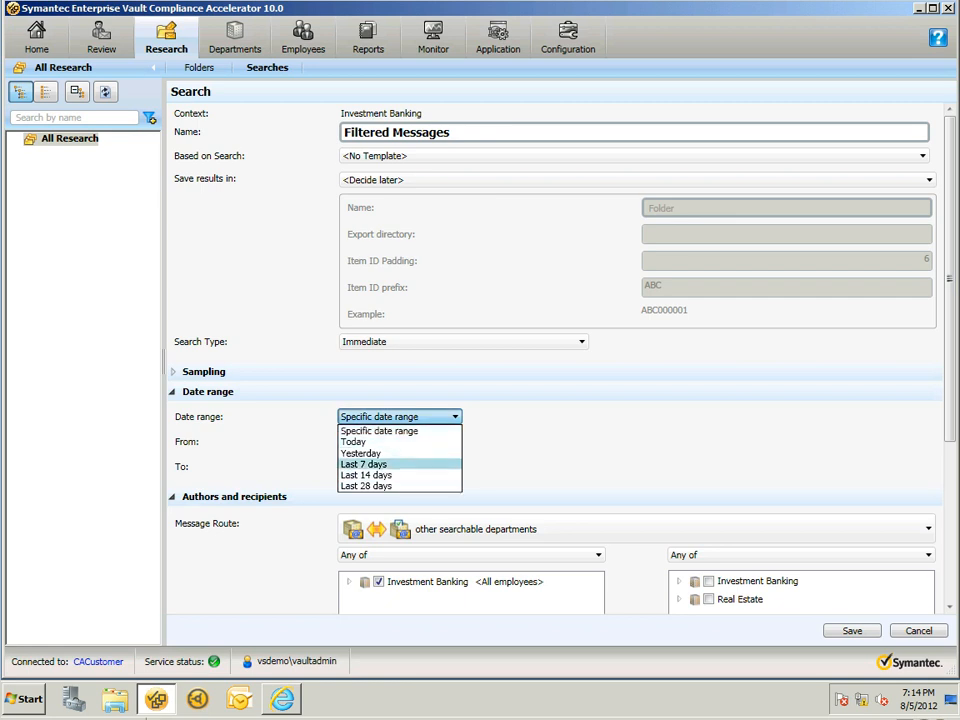
key(Escape)
scroll(554, 400, down, 2)
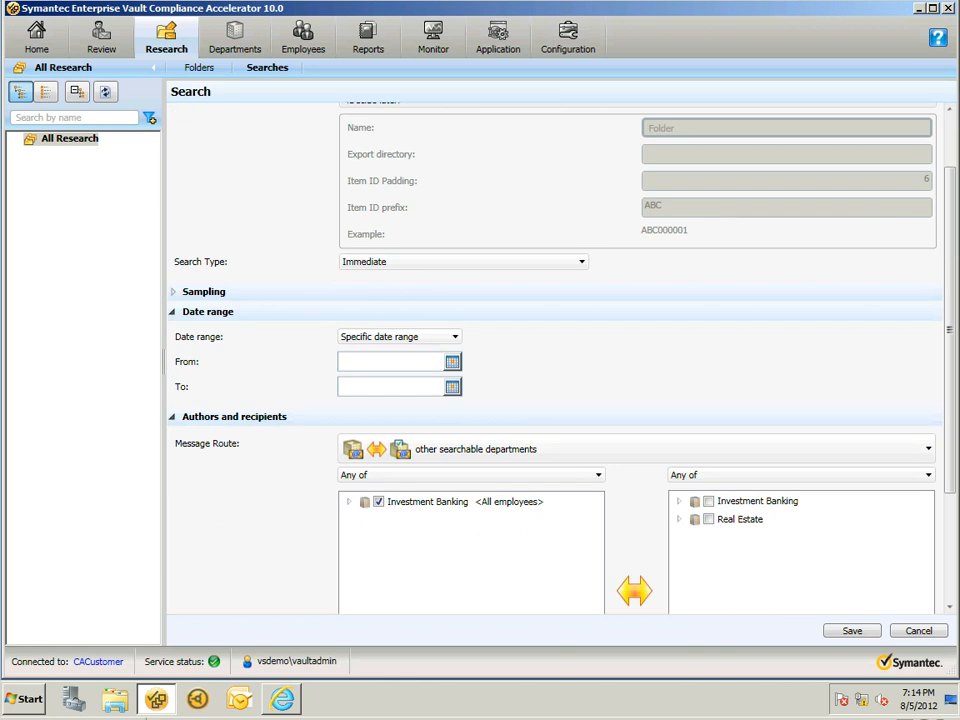
click(637, 449)
click(503, 569)
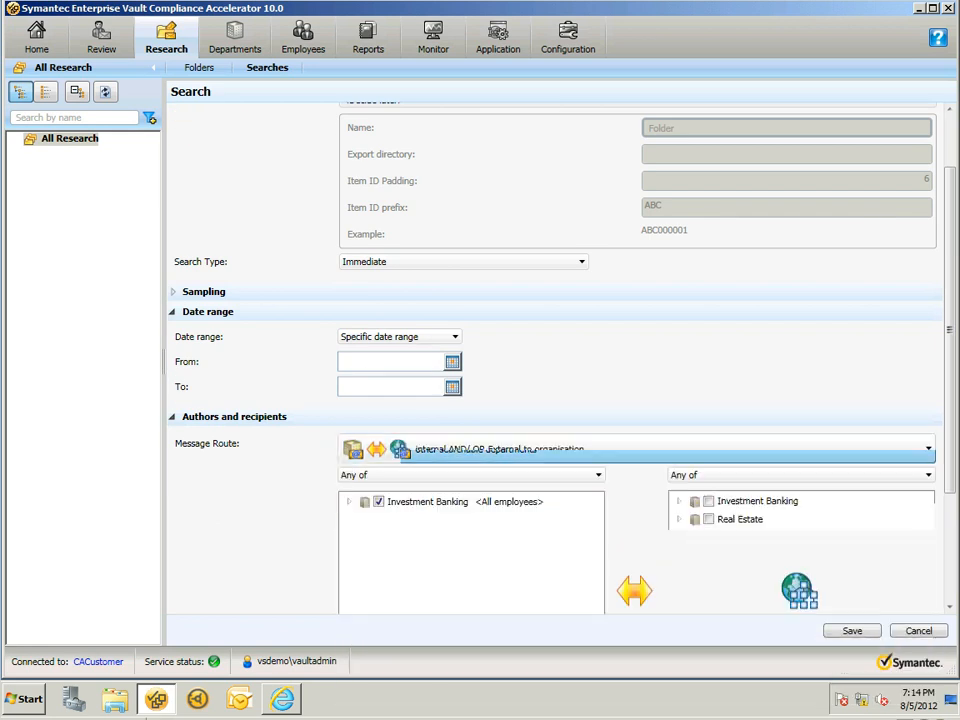
scroll(555, 358, down, 2)
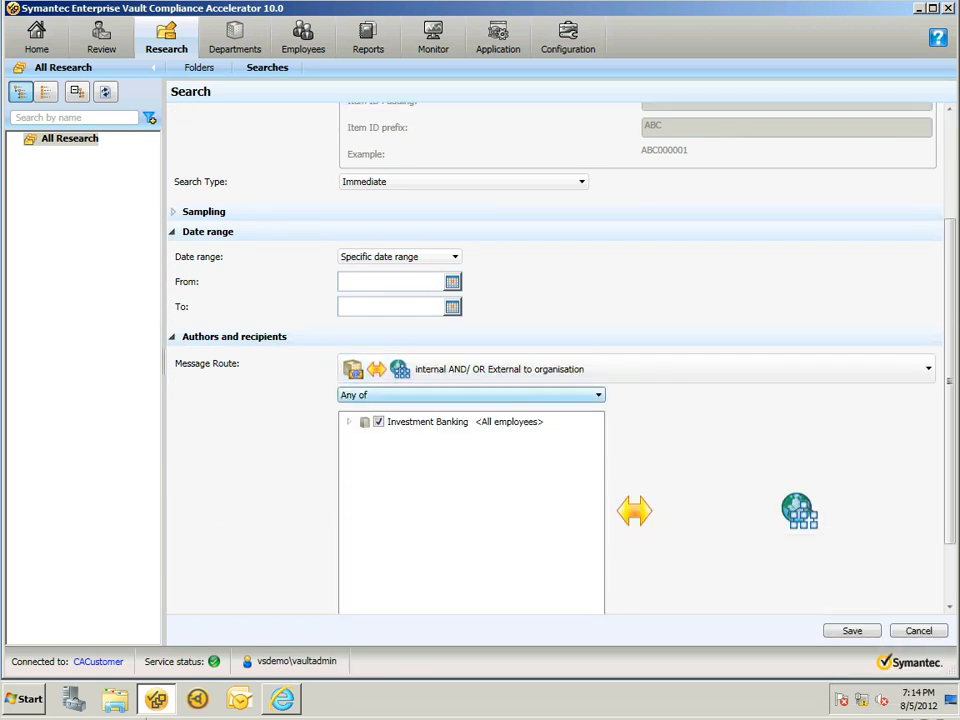
scroll(555, 370, up, 1)
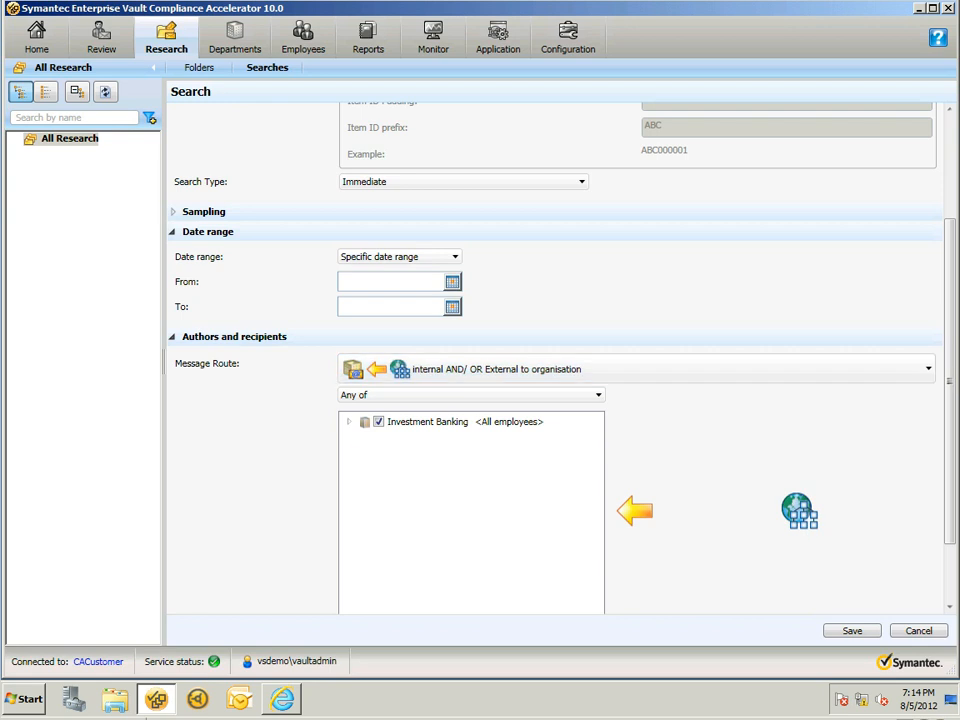
Set the search's policy to "Exclusions only" for all policies and save the search.
scroll(555, 360, down, 1)
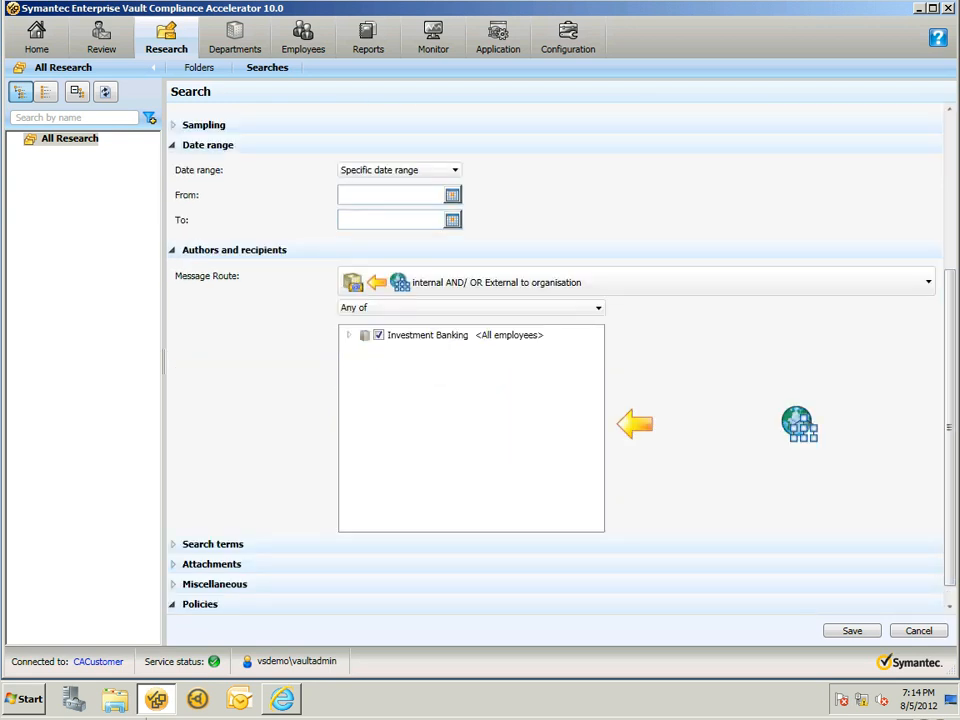
click(950, 594)
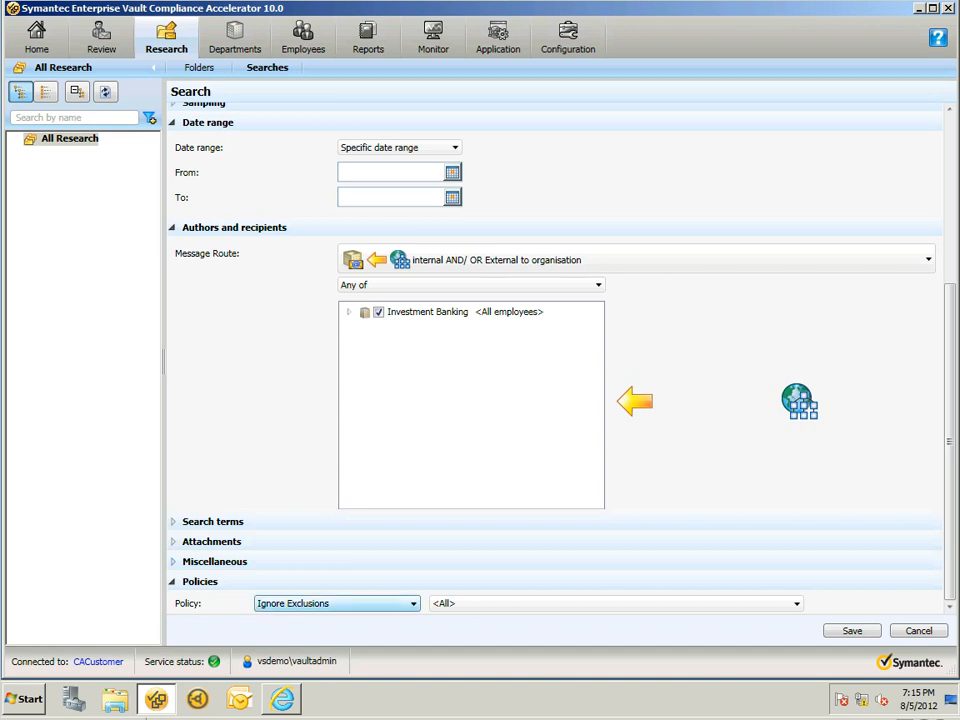
click(337, 603)
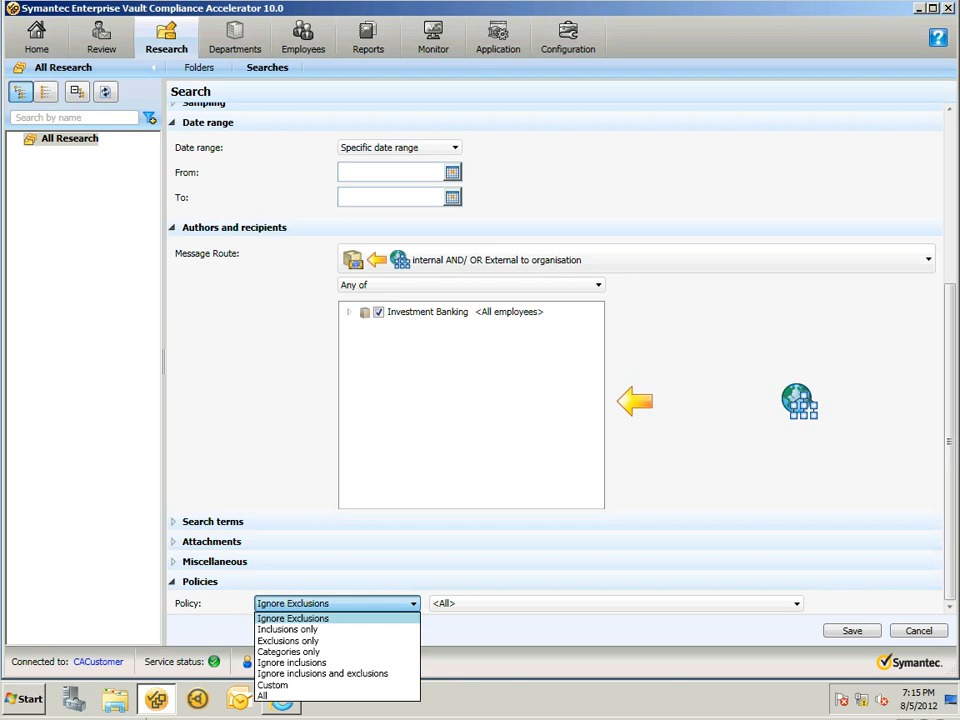
click(288, 640)
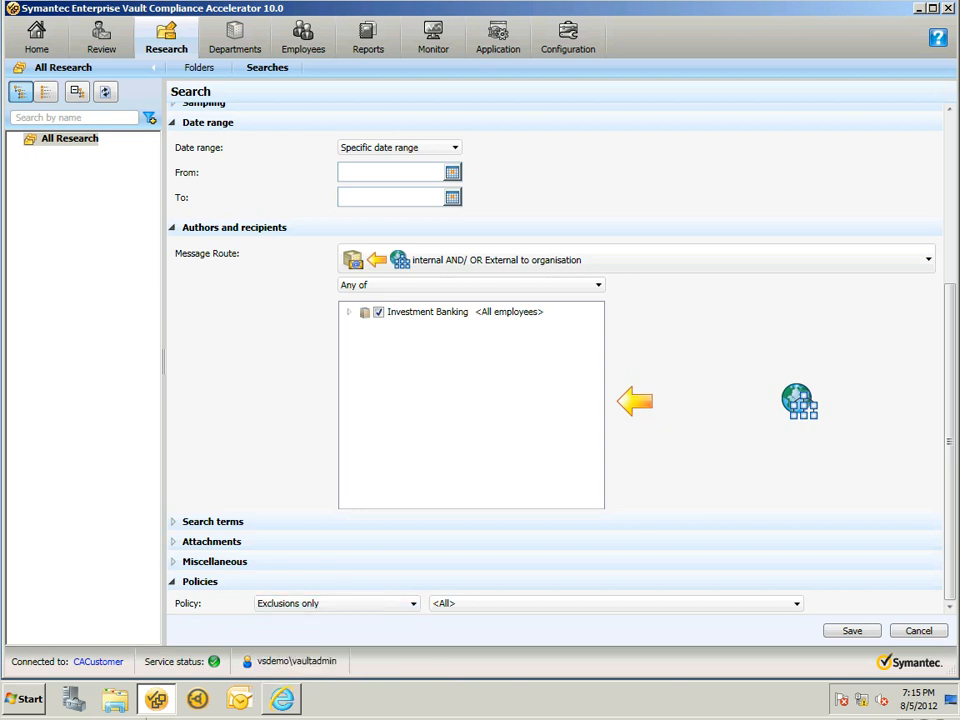
click(852, 631)
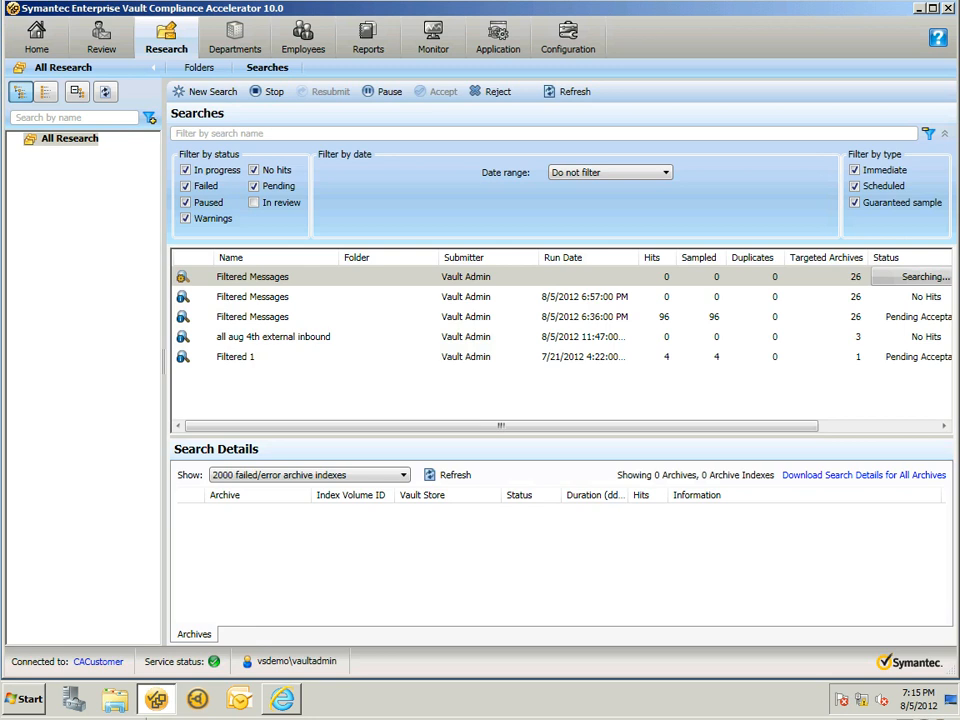
Show the results of the "Filtered Messages" search run on 8/5/2012 at 6:36 PM and enlarge the search details area.
click(253, 317)
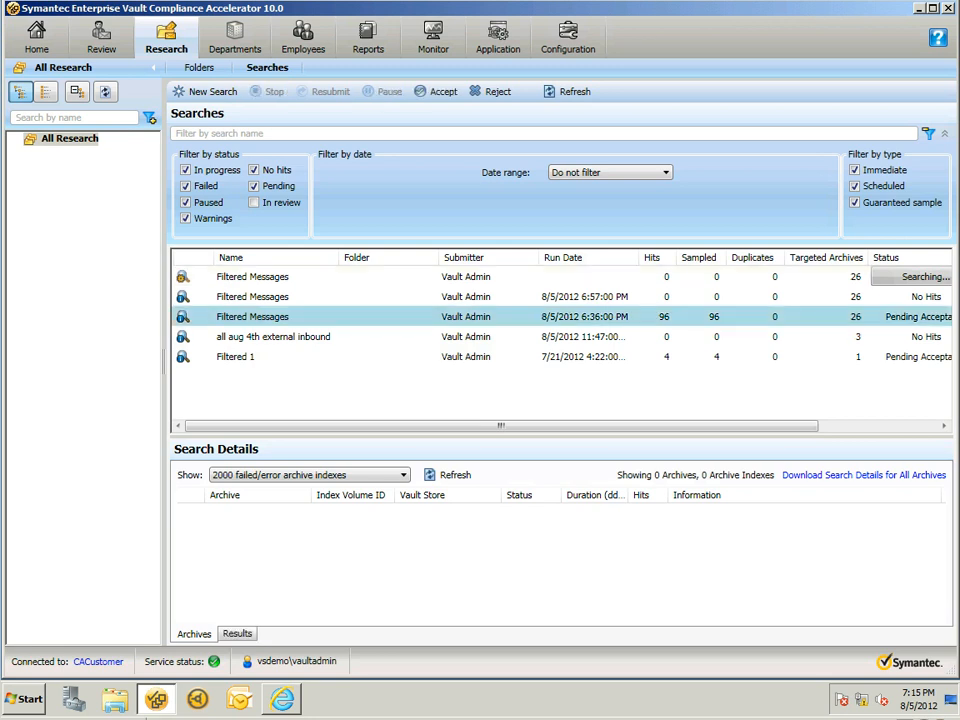
click(237, 634)
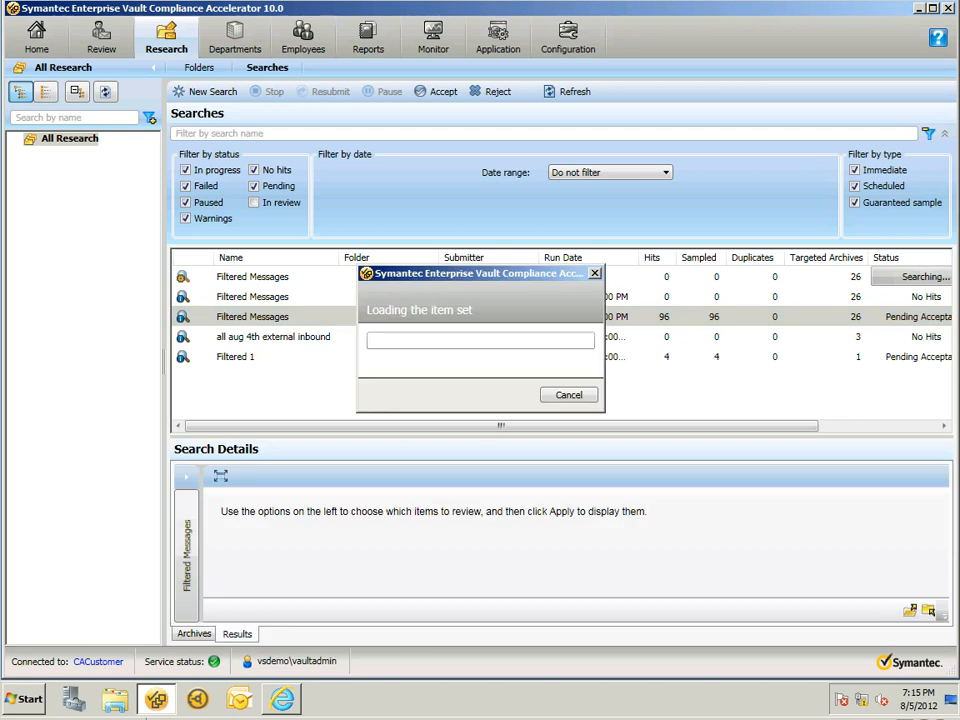
drag(560, 436, 560, 251)
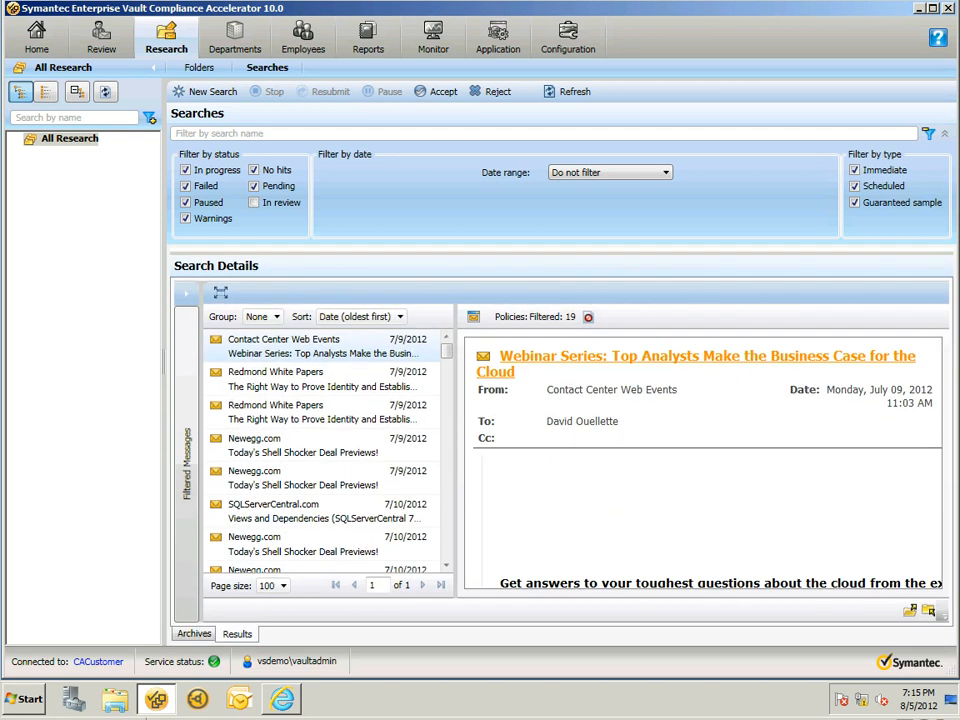
Browse the filtered messages and preview the first 7/9/2012 Newegg.com, the 7/10/2012 SQLServerCentral.com and the 7/18/2012 Code Project items.
click(250, 445)
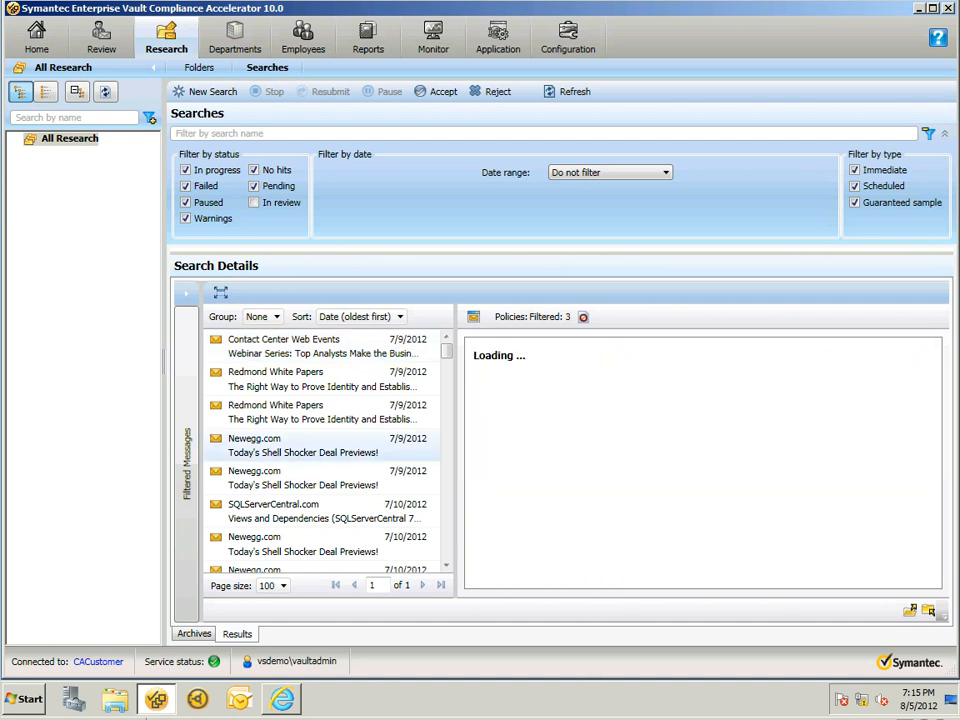
click(290, 511)
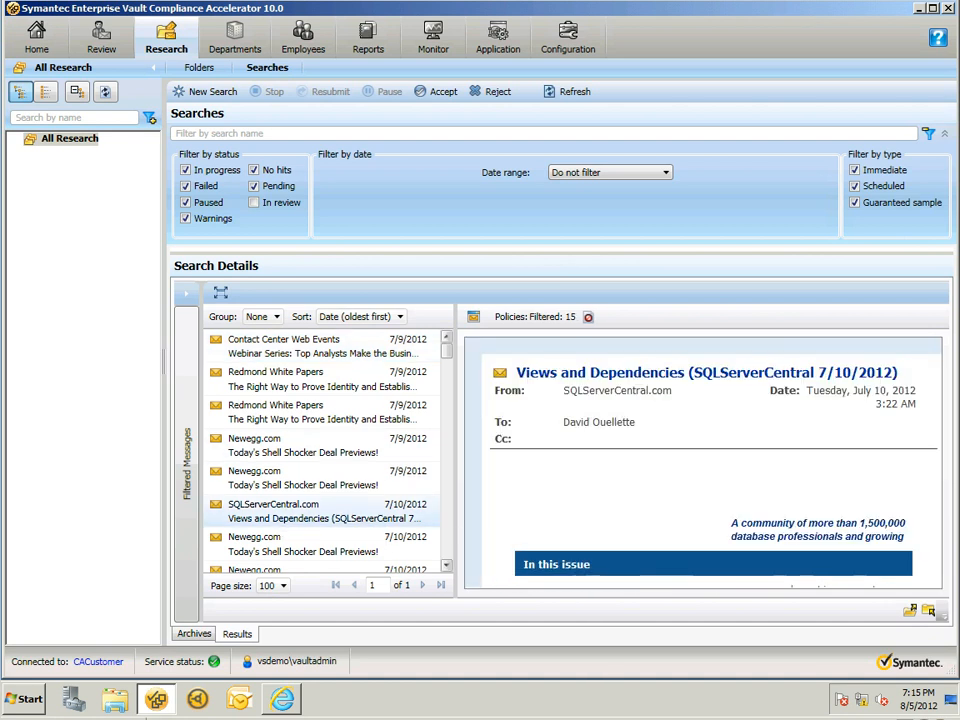
scroll(325, 455, down, 6)
scroll(325, 455, down, 3)
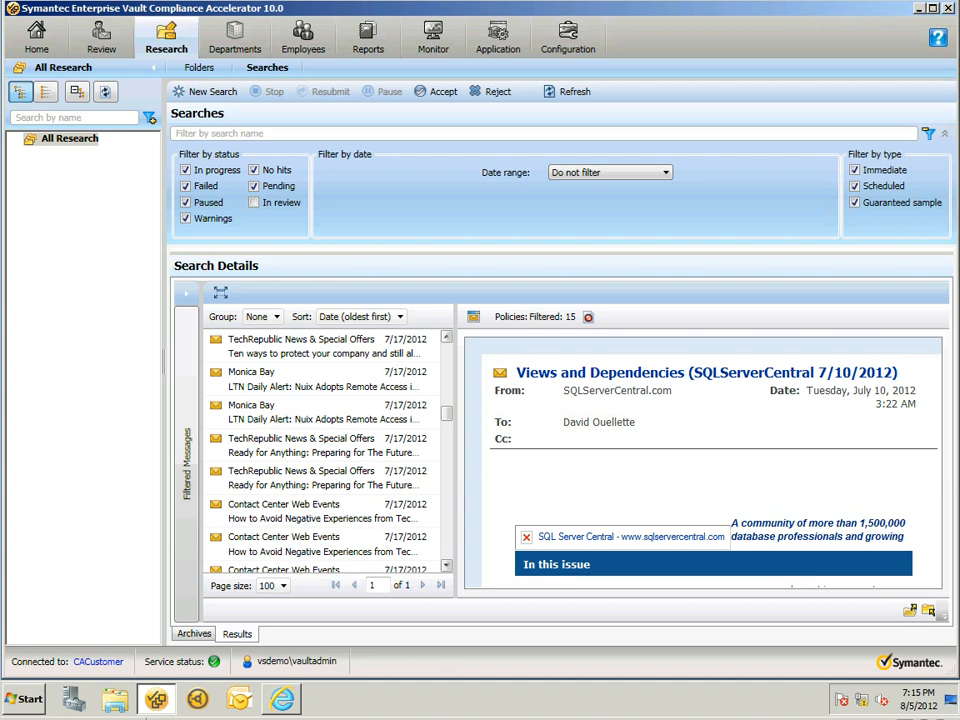
scroll(320, 450, down, 5)
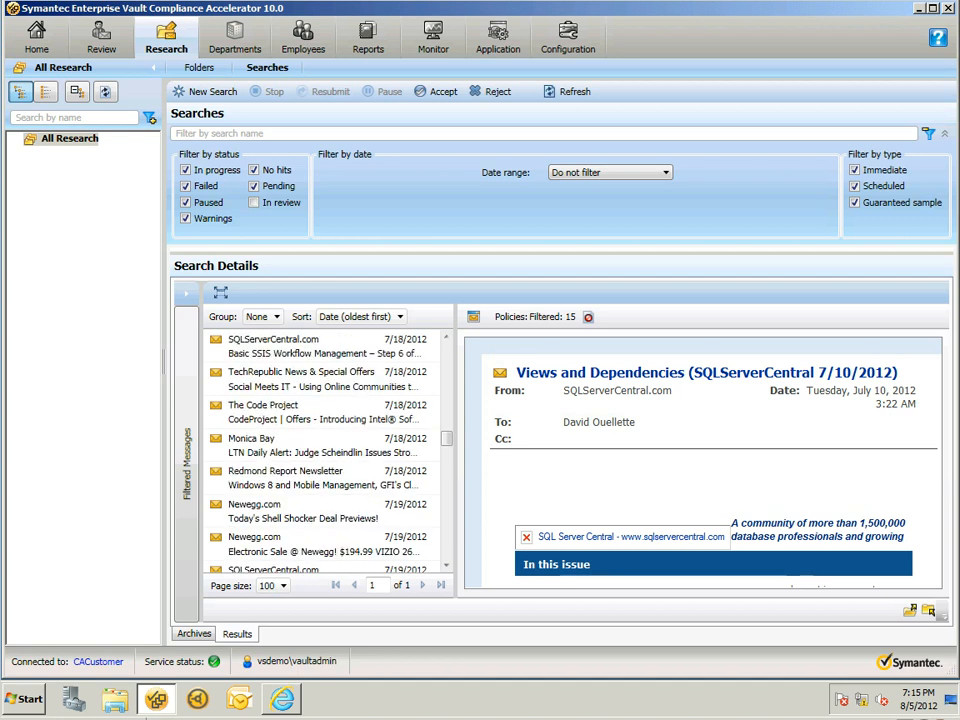
click(322, 412)
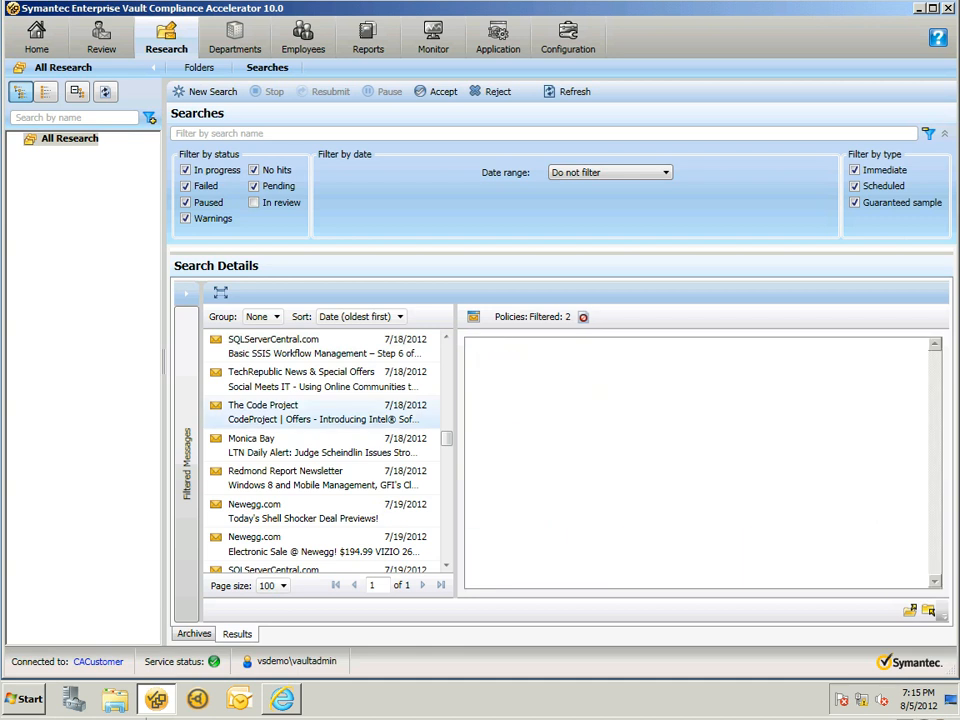